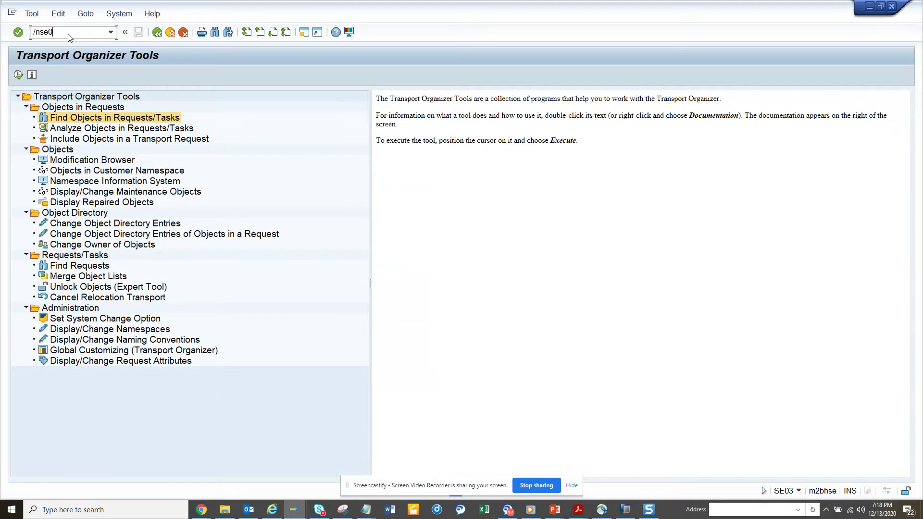
Step: Run SE03 and open Find Objects in Requests/Tasks with Also Search for Subobjects ticked
{"action": "type", "text": "3"}
{"action": "key", "text": "Return"}
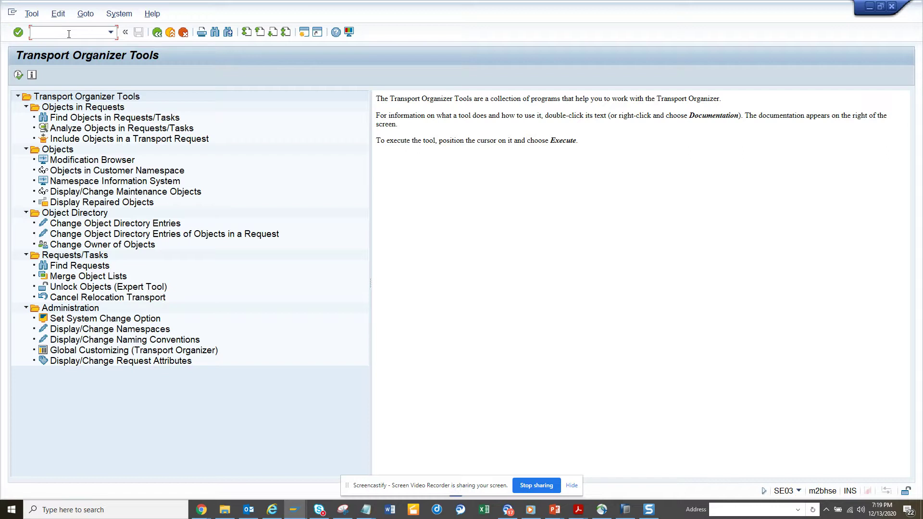
{"action": "double_click", "coordinate": [45, 123]}
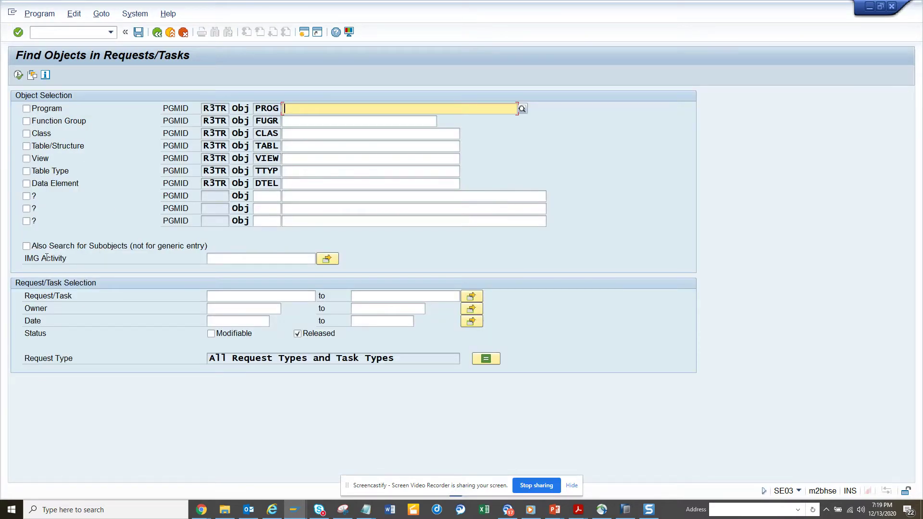
{"action": "left_click", "coordinate": [27, 249]}
{"action": "left_click", "coordinate": [26, 248]}
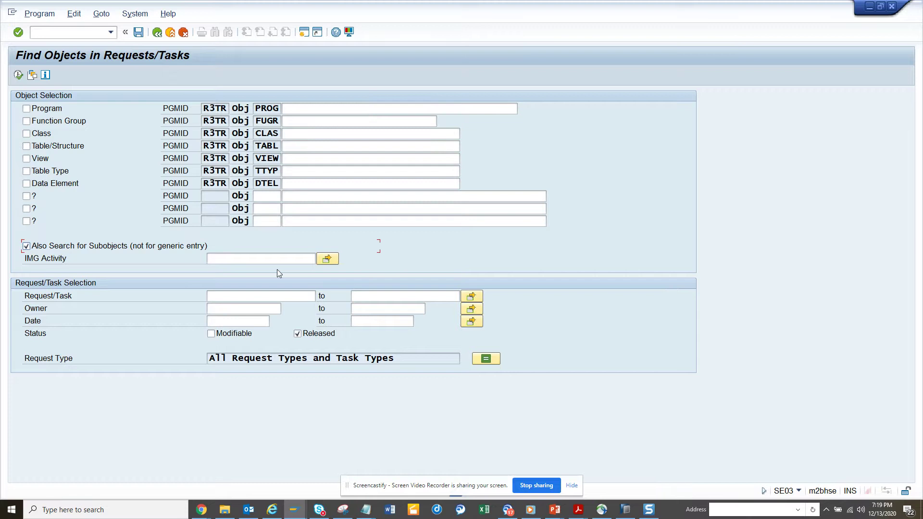
{"action": "left_click", "coordinate": [289, 260]}
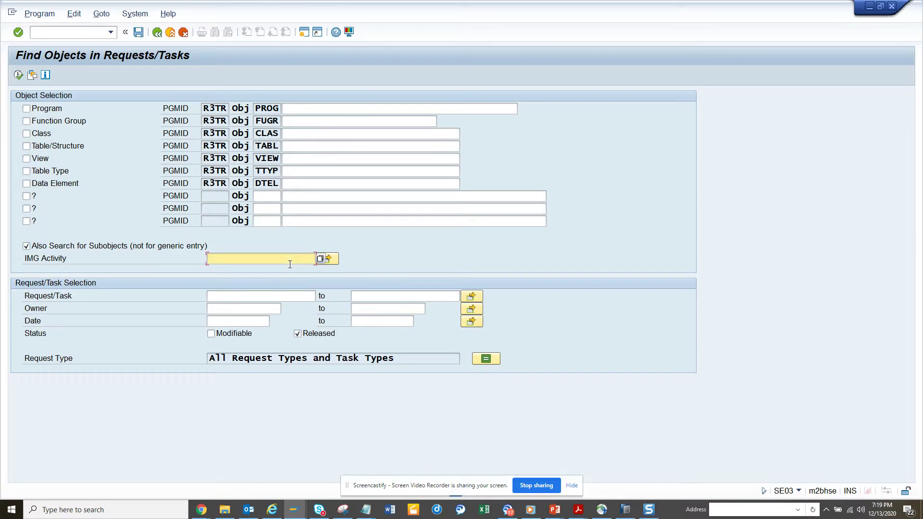
Step: Pick IMG activity IMG_CFMENUOLMEOME0 from Purchasing > Environment Data > Define Attributes of System Messages
{"action": "left_click", "coordinate": [323, 259]}
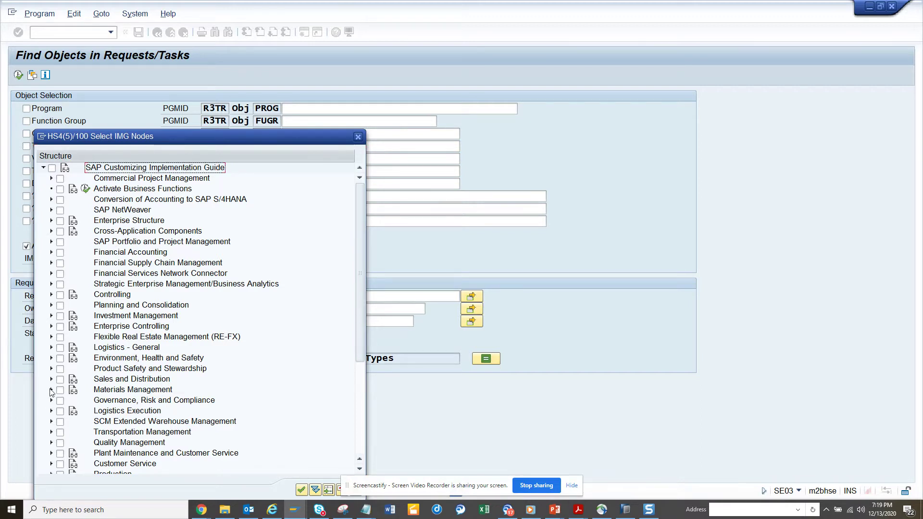
{"action": "left_click", "coordinate": [51, 390]}
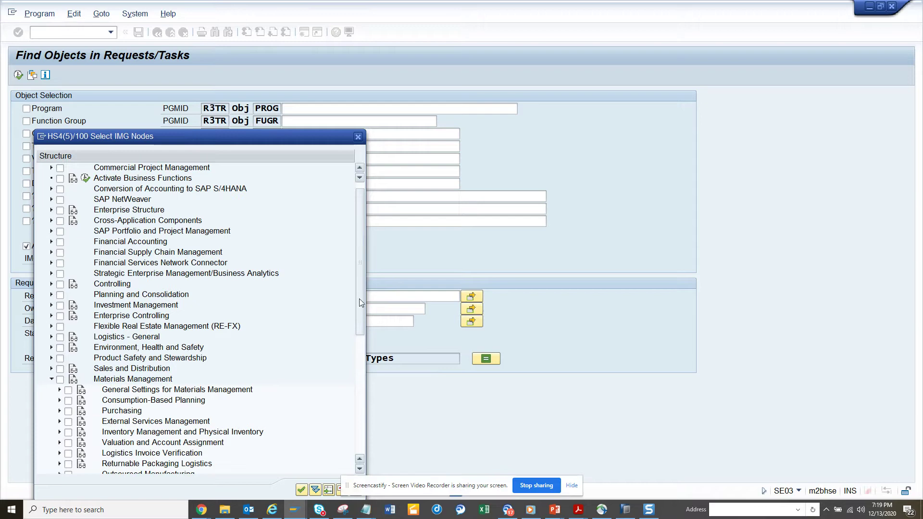
{"action": "left_click_drag", "start_coordinate": [359, 298], "coordinate": [365, 375]}
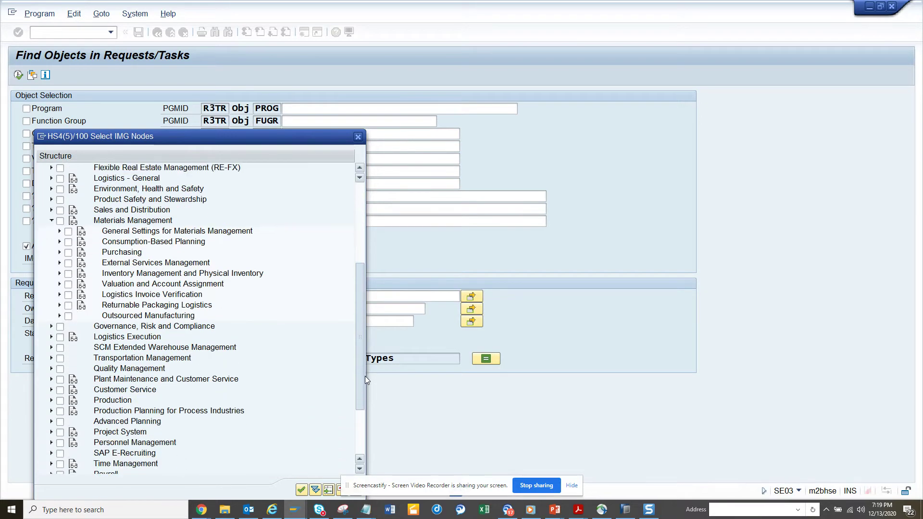
{"action": "left_click", "coordinate": [60, 231]}
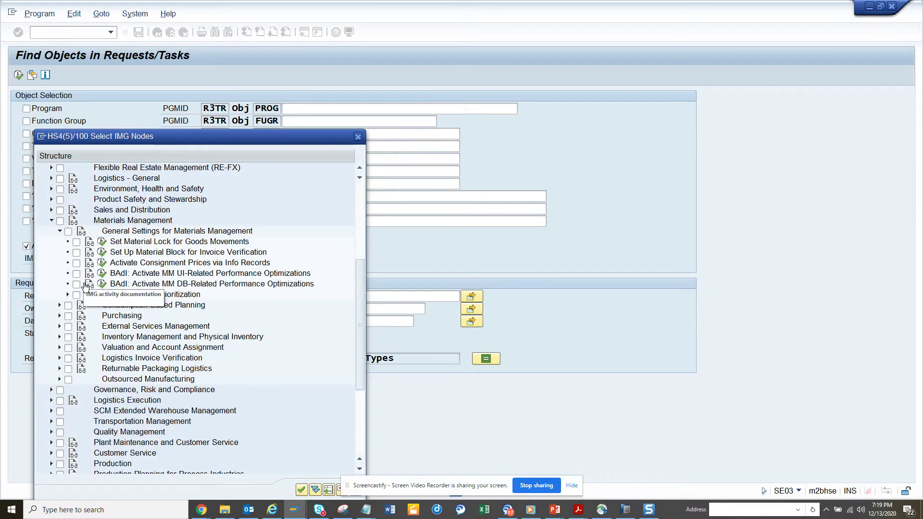
{"action": "left_click", "coordinate": [60, 232]}
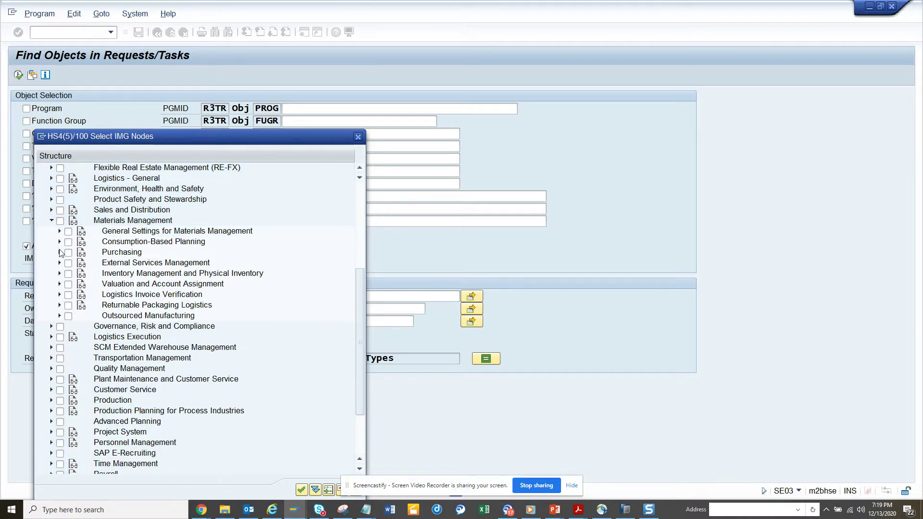
{"action": "left_click", "coordinate": [60, 252]}
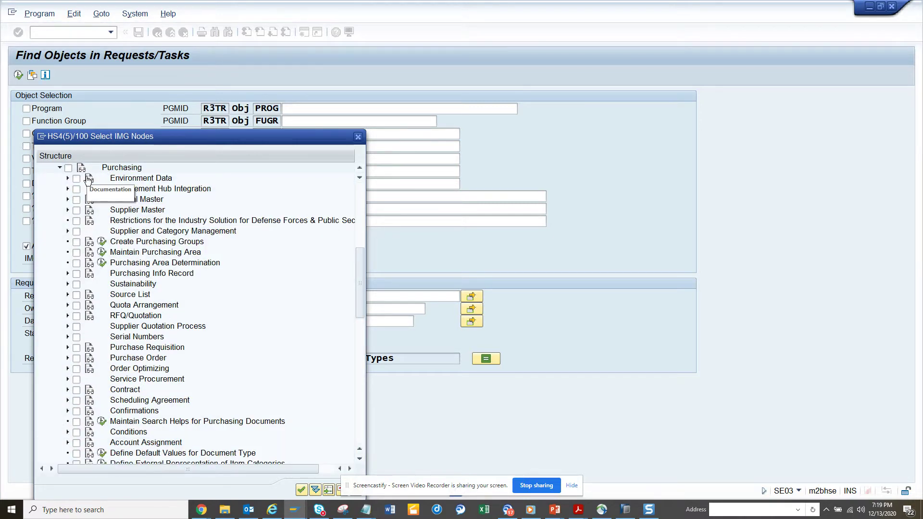
{"action": "left_click", "coordinate": [68, 178]}
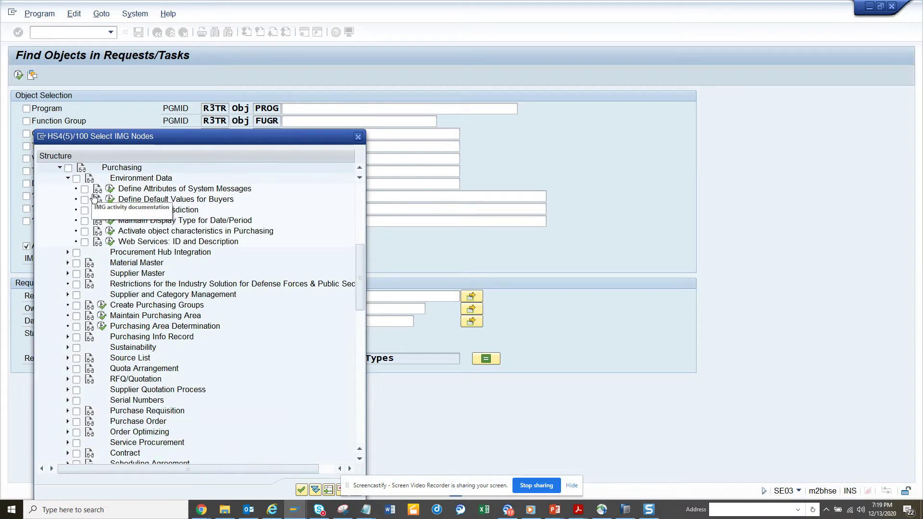
{"action": "left_click", "coordinate": [84, 189]}
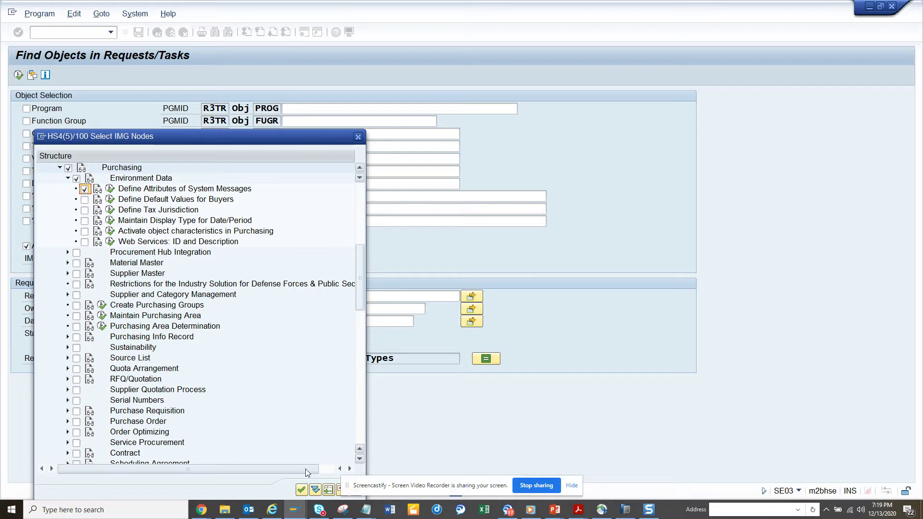
{"action": "left_click", "coordinate": [301, 490]}
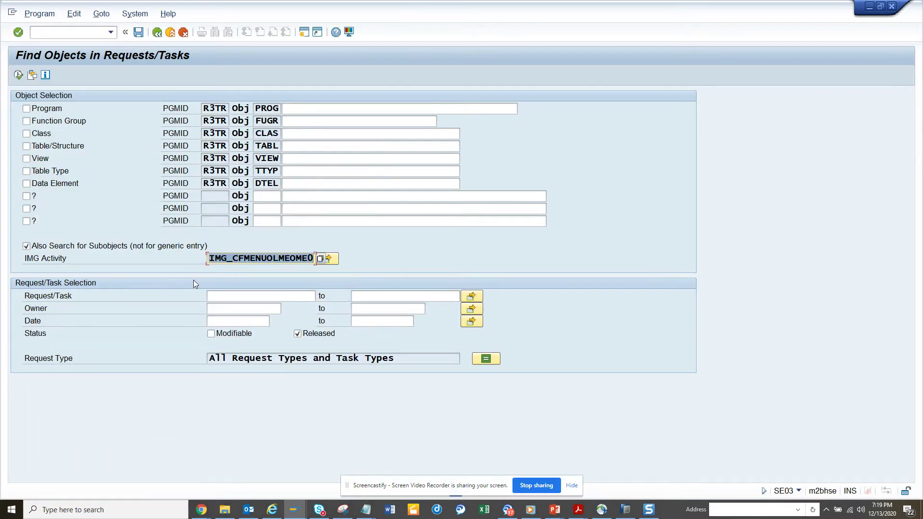
Step: Tick Modifiable and add Logistics Invoice Verification's SIMG_CFMENUOLMROMRM as a second IMG activity
{"action": "left_click", "coordinate": [210, 334]}
{"action": "left_click", "coordinate": [326, 260]}
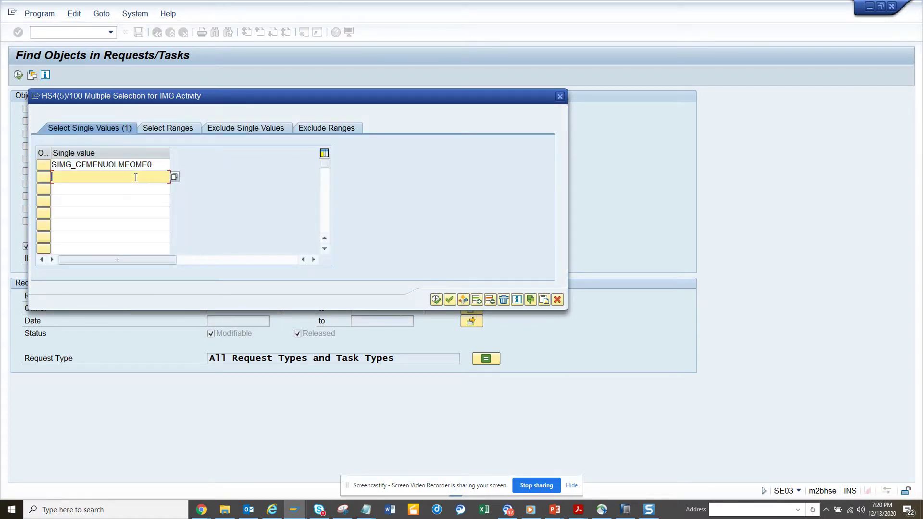
{"action": "left_click", "coordinate": [172, 176]}
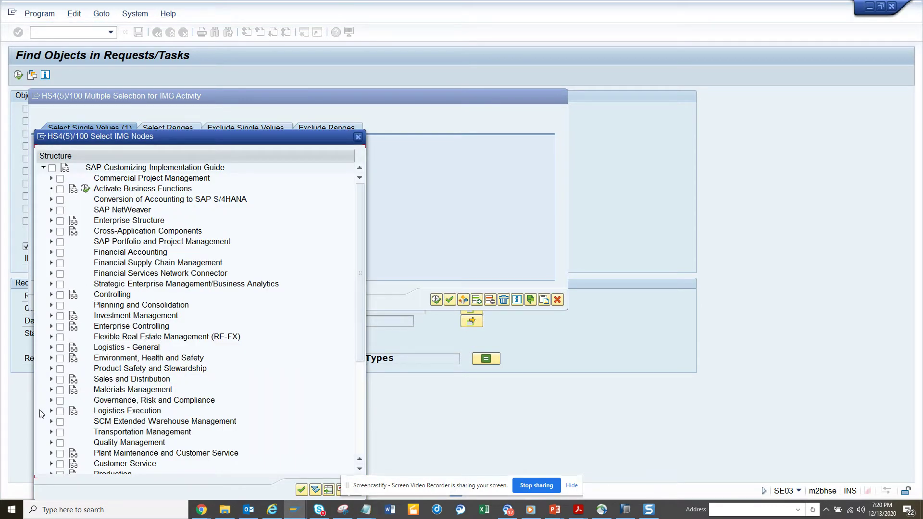
{"action": "left_click", "coordinate": [51, 390]}
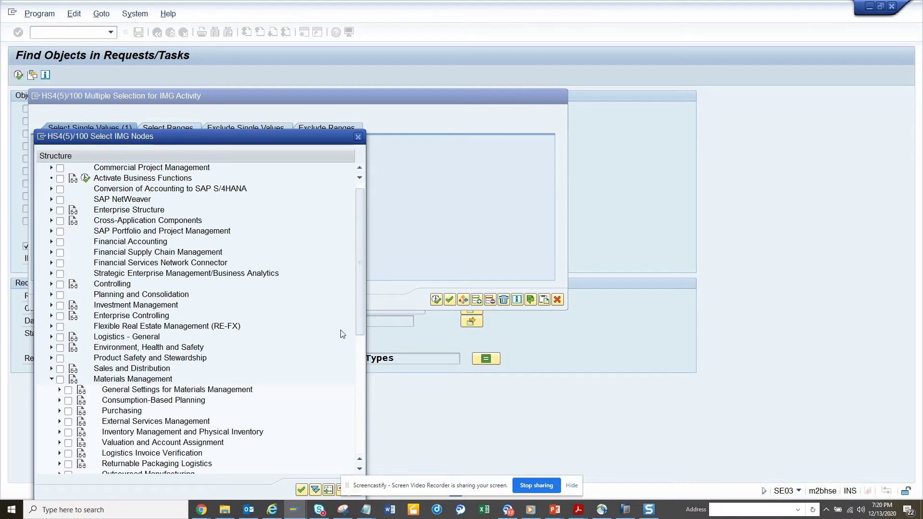
{"action": "left_click_drag", "start_coordinate": [361, 310], "coordinate": [362, 388]}
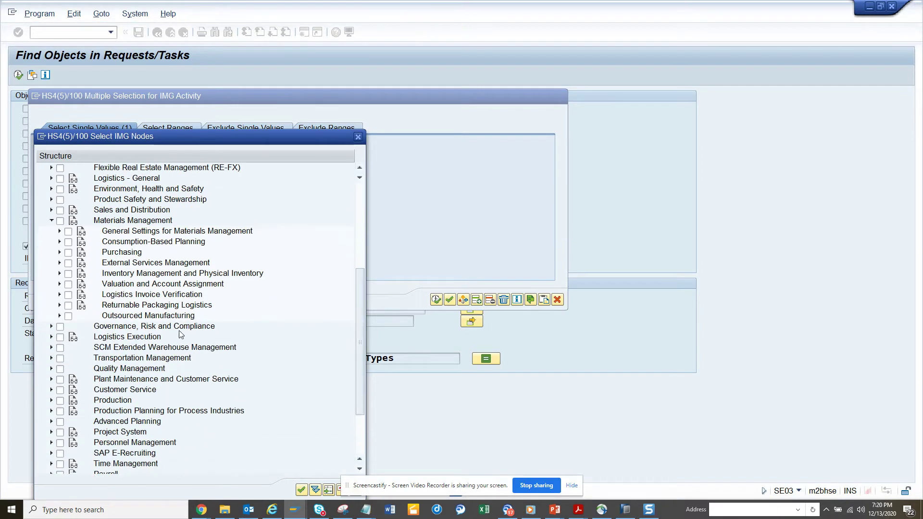
{"action": "left_click", "coordinate": [59, 294]}
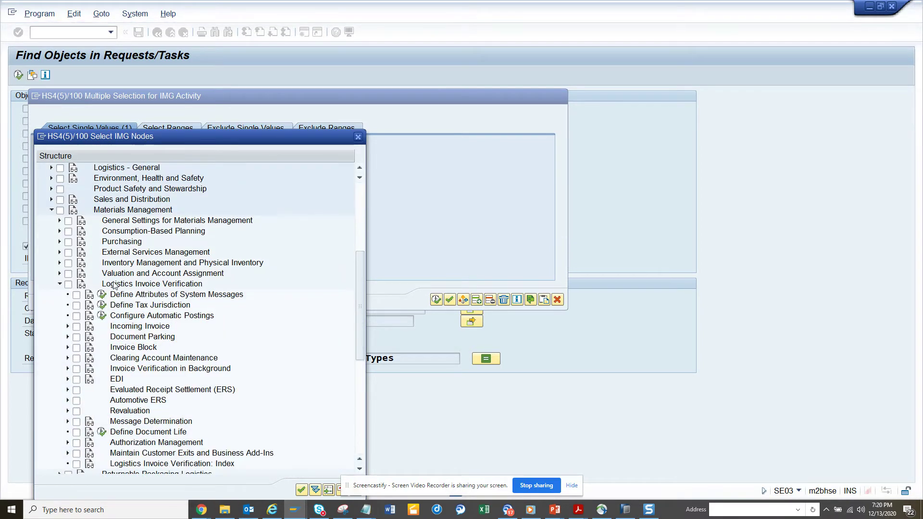
{"action": "left_click", "coordinate": [77, 295]}
{"action": "left_click", "coordinate": [302, 489]}
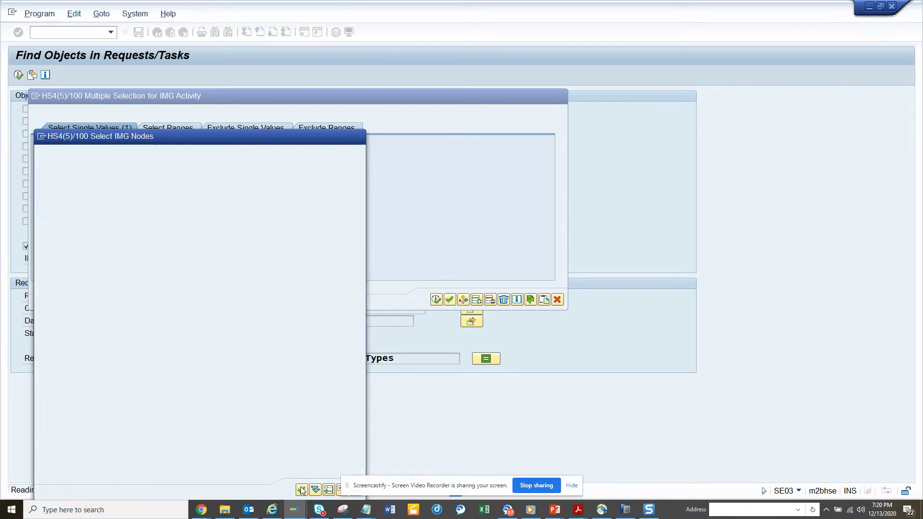
{"action": "left_click", "coordinate": [436, 299]}
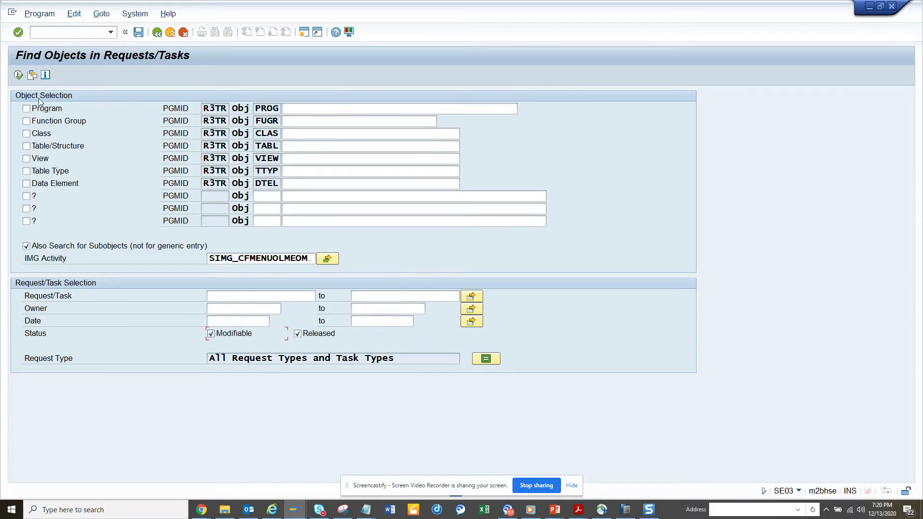
Step: Execute the search, listing three modifiable customizing tasks and no requests
{"action": "left_click", "coordinate": [17, 75]}
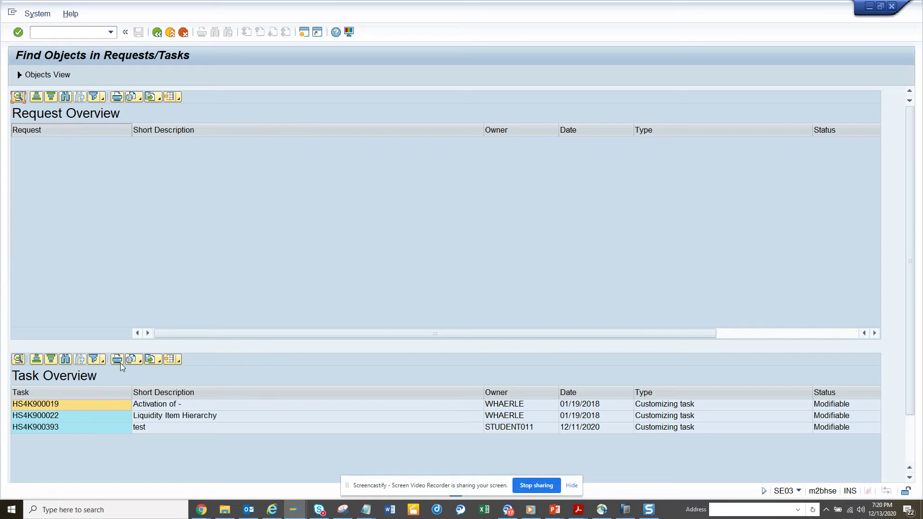
Step: Attempt a new session window, which hits the maximum sessions limit
{"action": "left_click", "coordinate": [304, 32]}
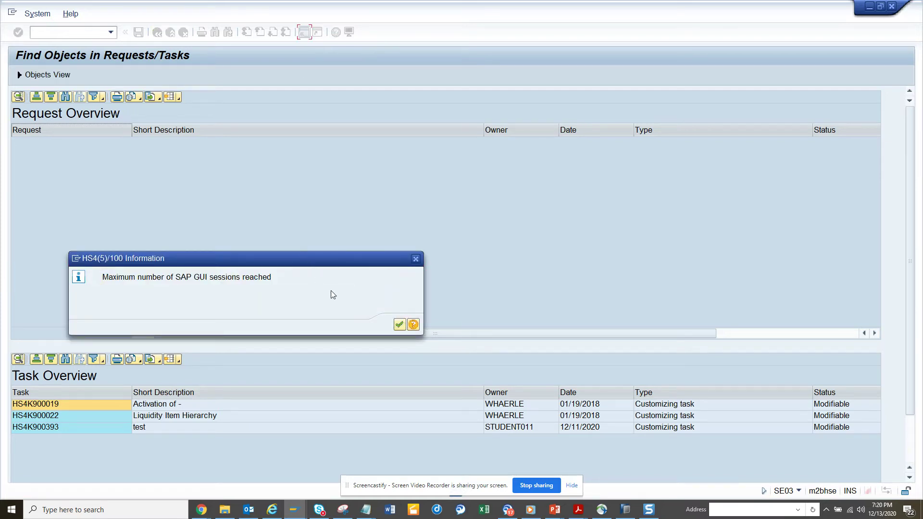
Step: Dismiss the session-limit message, view the Transport Organizer window, then switch to QuickViewer ZGET_IMG
{"action": "left_click", "coordinate": [399, 324]}
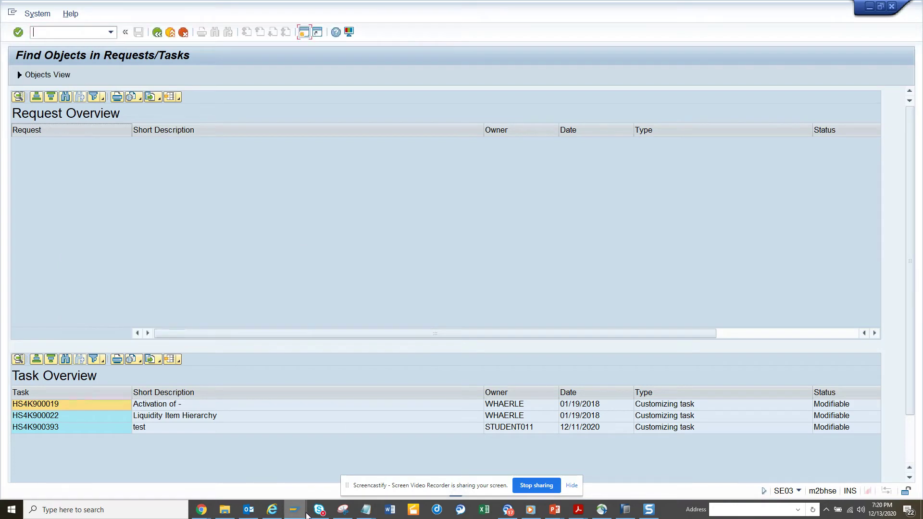
{"action": "mouse_move", "coordinate": [306, 515]}
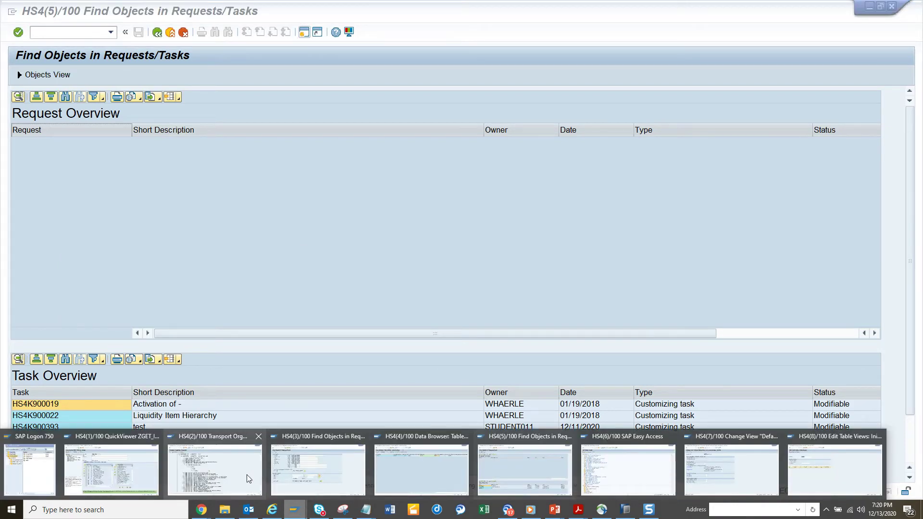
{"action": "left_click", "coordinate": [217, 470]}
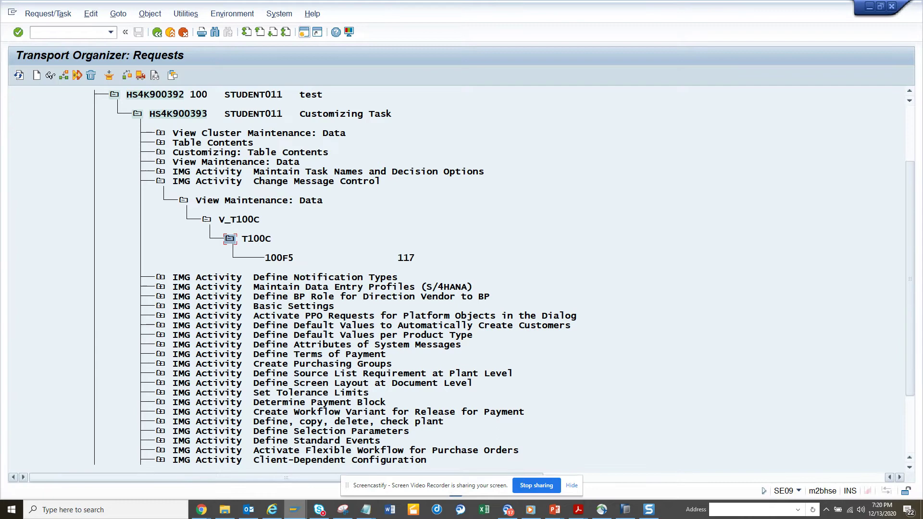
{"action": "mouse_move", "coordinate": [307, 511]}
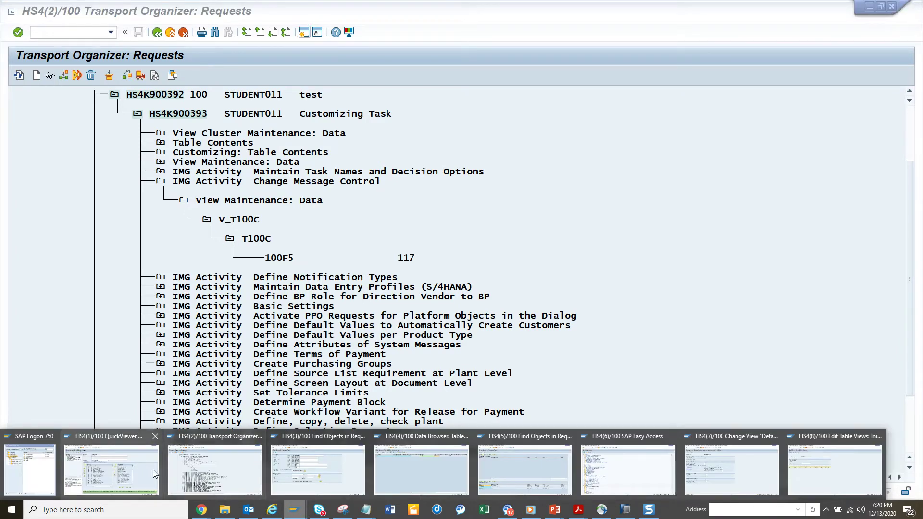
{"action": "left_click", "coordinate": [126, 455]}
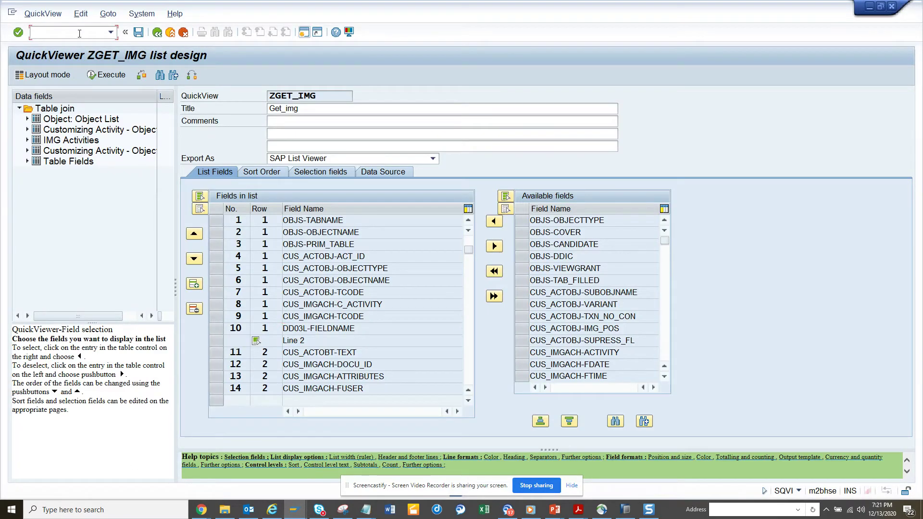
Step: Open SE16 and bring up the selection screen for table E071
{"action": "type", "text": "/nse16"}
{"action": "key", "text": "Return"}
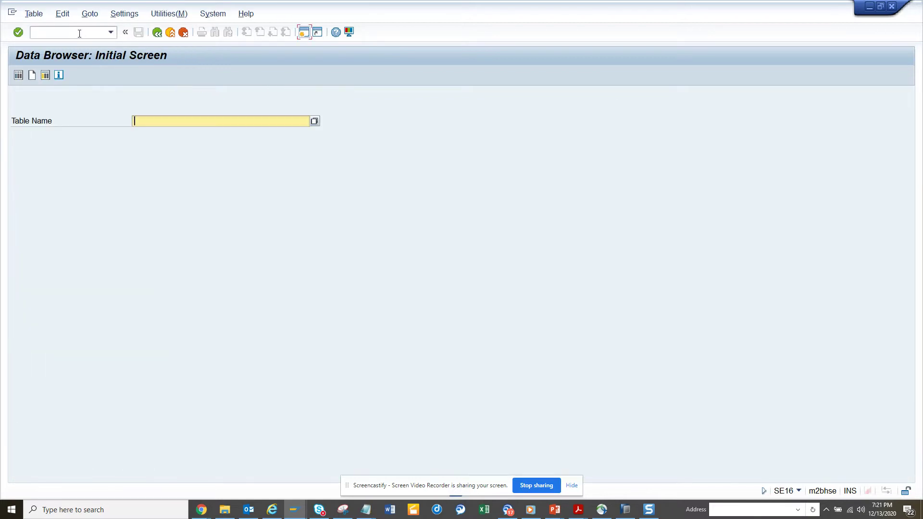
{"action": "type", "text": "e071"}
{"action": "key", "text": "Return"}
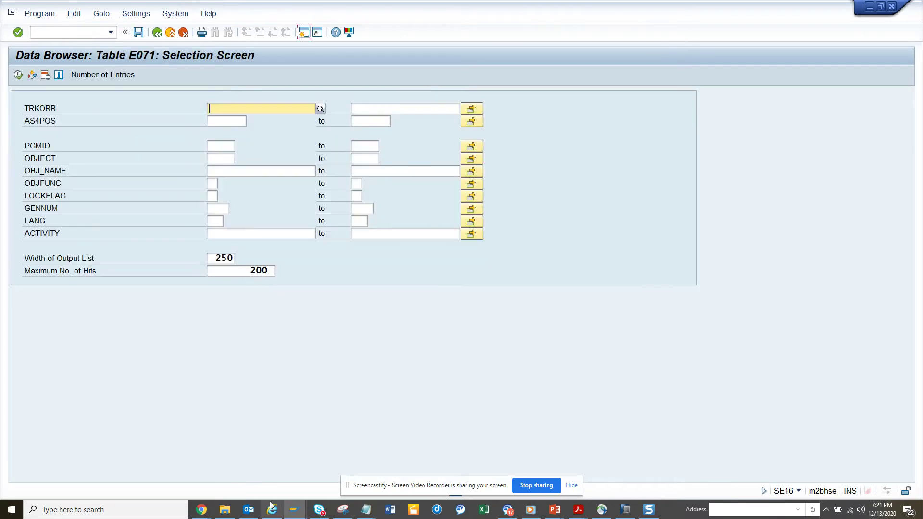
Step: Switch to the other session and enter transaction /nolme
{"action": "mouse_move", "coordinate": [295, 511]}
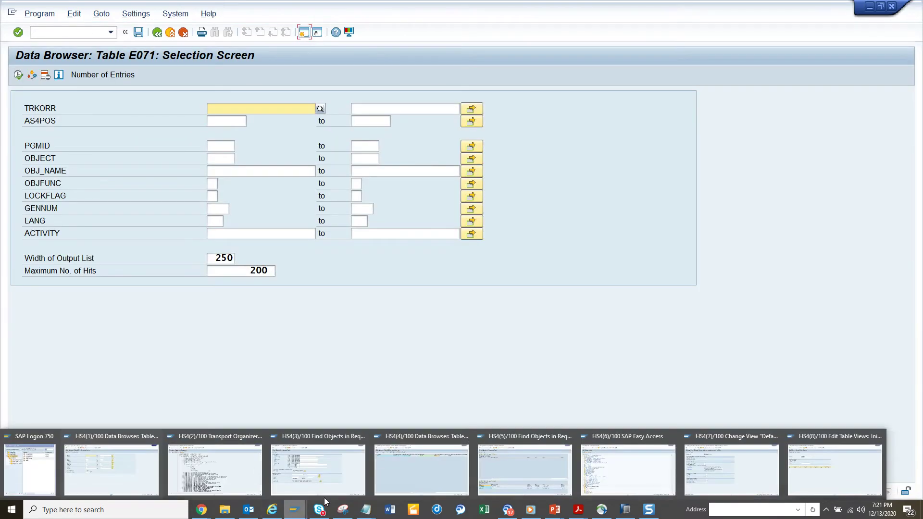
{"action": "left_click", "coordinate": [413, 462]}
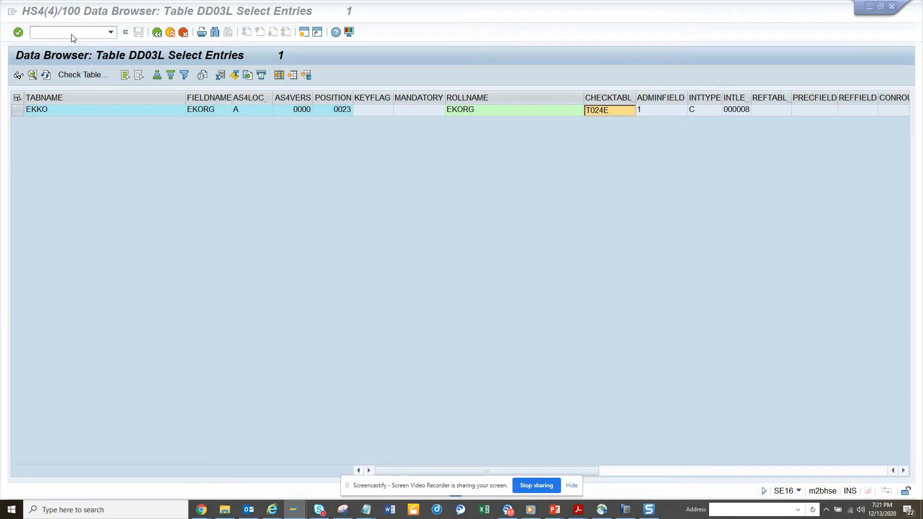
{"action": "left_click", "coordinate": [77, 31]}
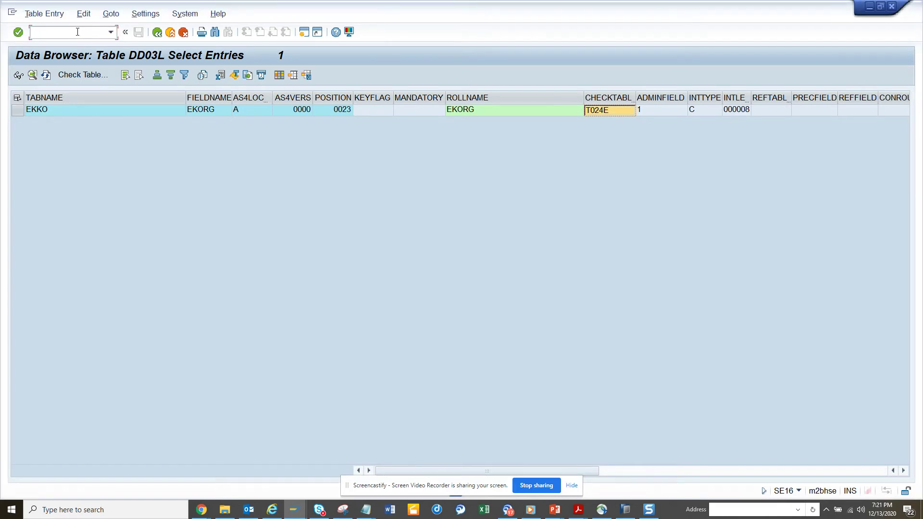
{"action": "type", "text": "/nolme"}
Step: Open the Purchasing IMG and run Define Attributes of System Messages, choosing System messages
{"action": "key", "text": "Return"}
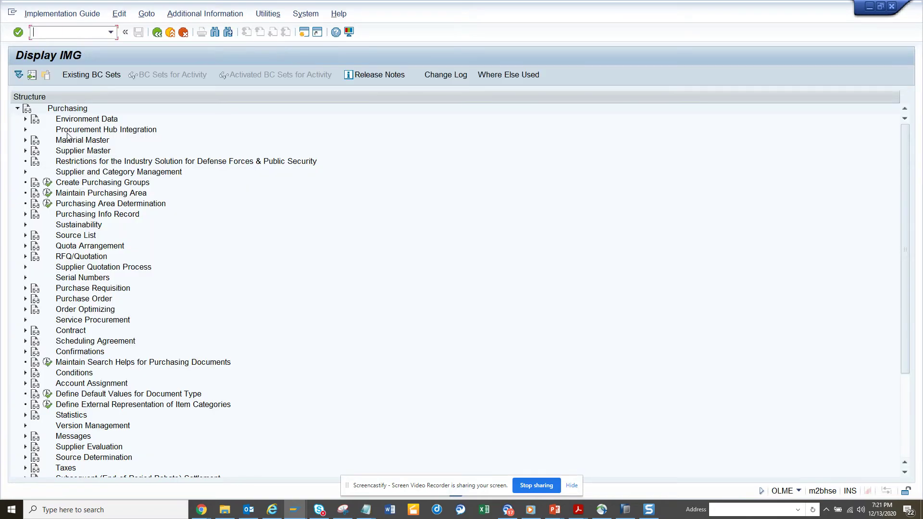
{"action": "left_click", "coordinate": [26, 119]}
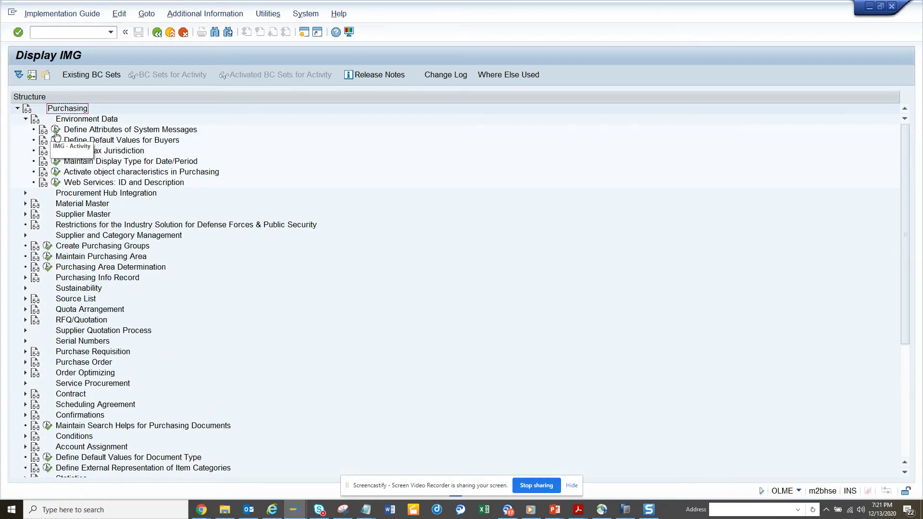
{"action": "left_click", "coordinate": [56, 130]}
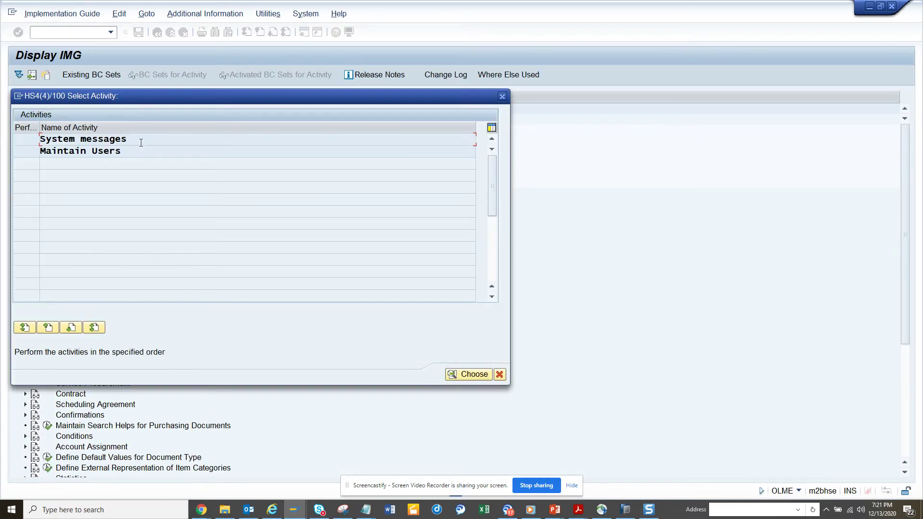
{"action": "double_click", "coordinate": [140, 141]}
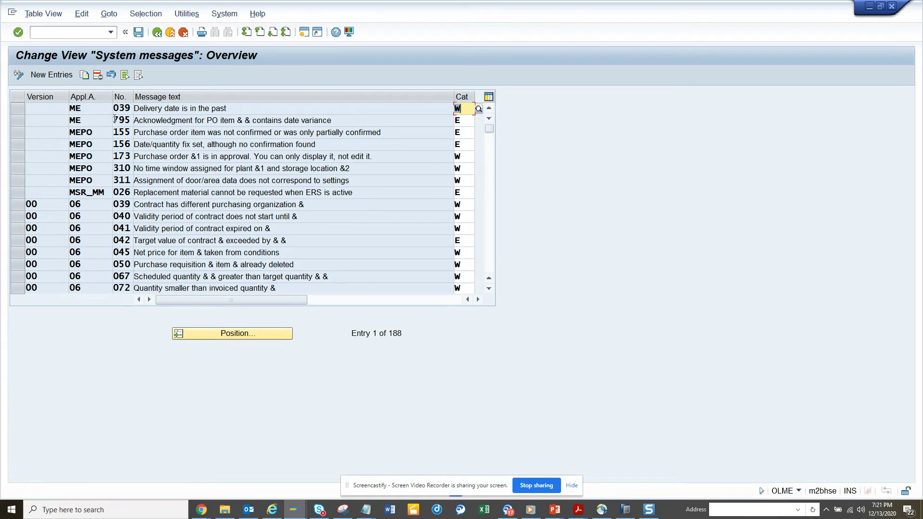
Step: Show technical information for the Application Area field and select 160M from V_160M
{"action": "left_click", "coordinate": [88, 114]}
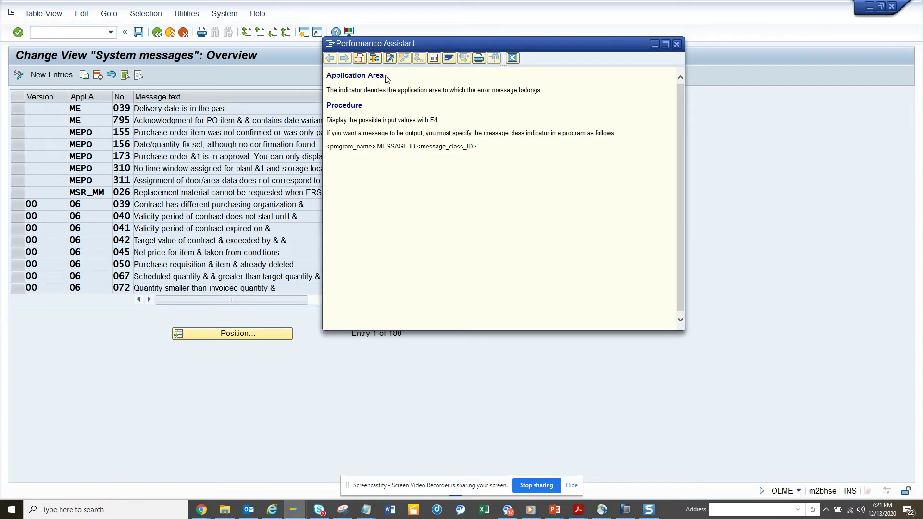
{"action": "left_click", "coordinate": [373, 57]}
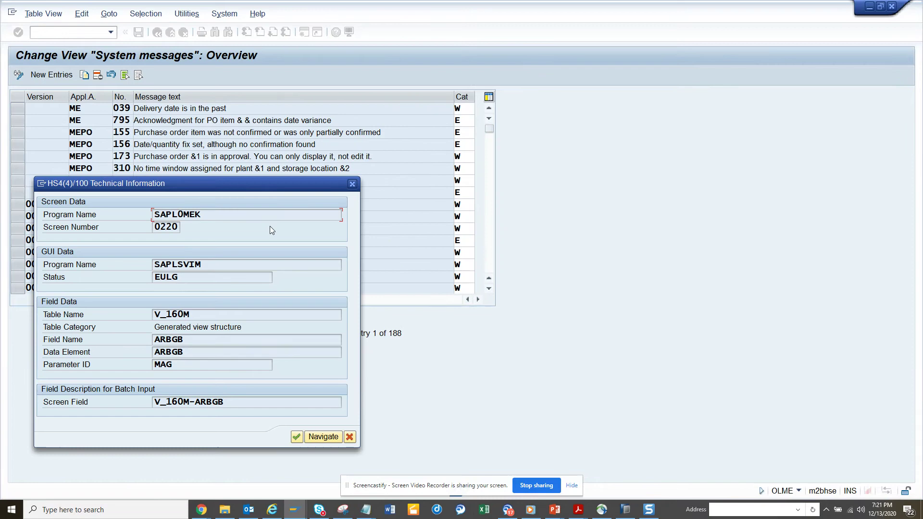
{"action": "left_click_drag", "start_coordinate": [206, 313], "coordinate": [167, 315]}
Step: Search E071 for entries with OBJ_NAME matching *160M*
{"action": "key", "text": "alt+Tab"}
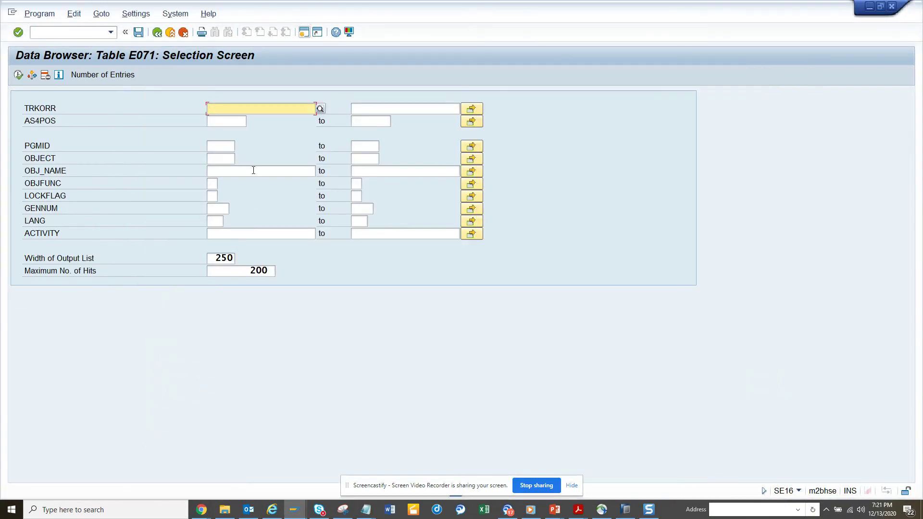
{"action": "left_click", "coordinate": [248, 169]}
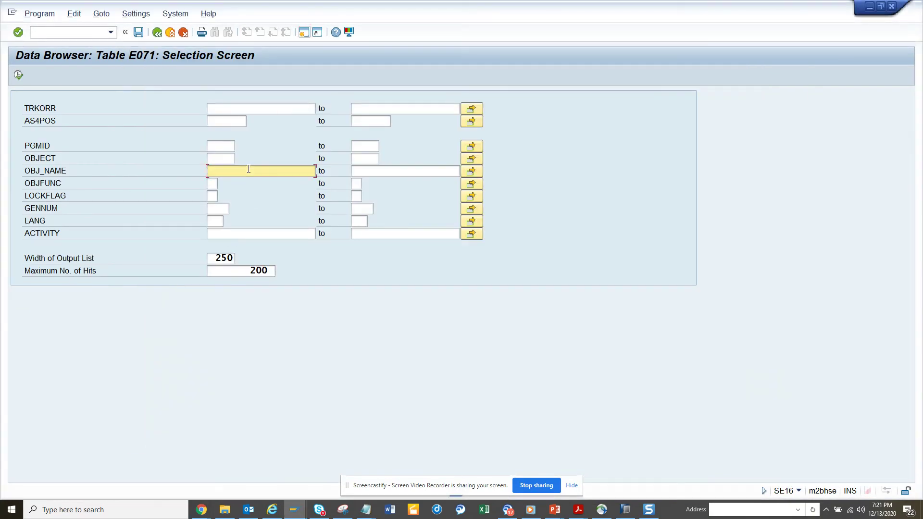
{"action": "type", "text": "*"}
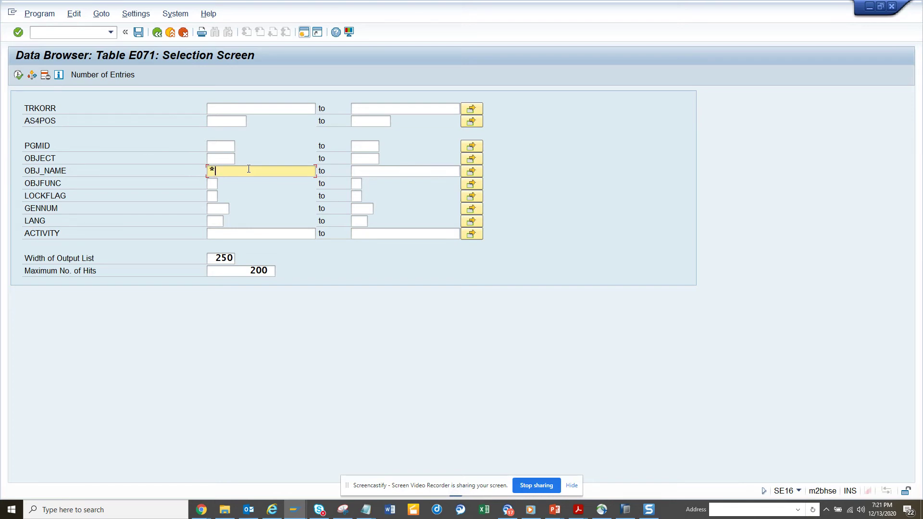
{"action": "type", "text": "160M*"}
{"action": "key", "text": "F8"}
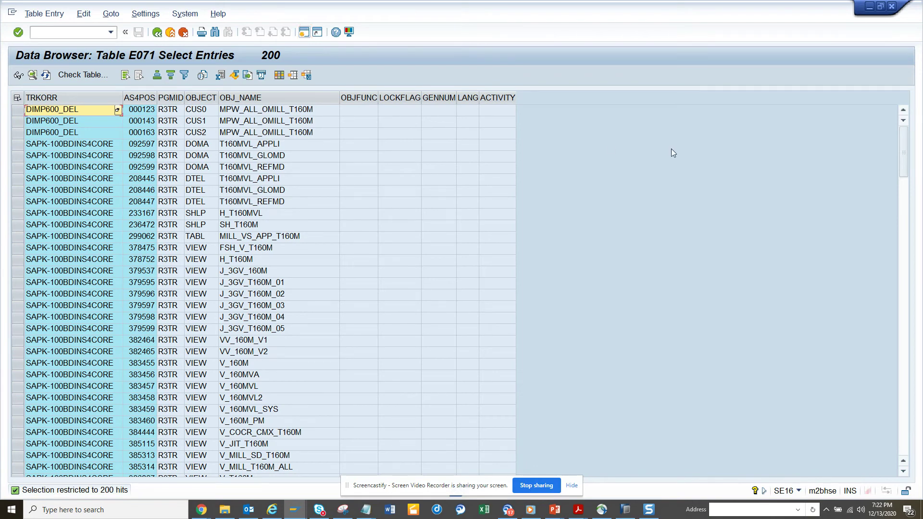
Step: Rerun the E071 search with pattern *160M, returning 62 entries
{"action": "left_click", "coordinate": [170, 33]}
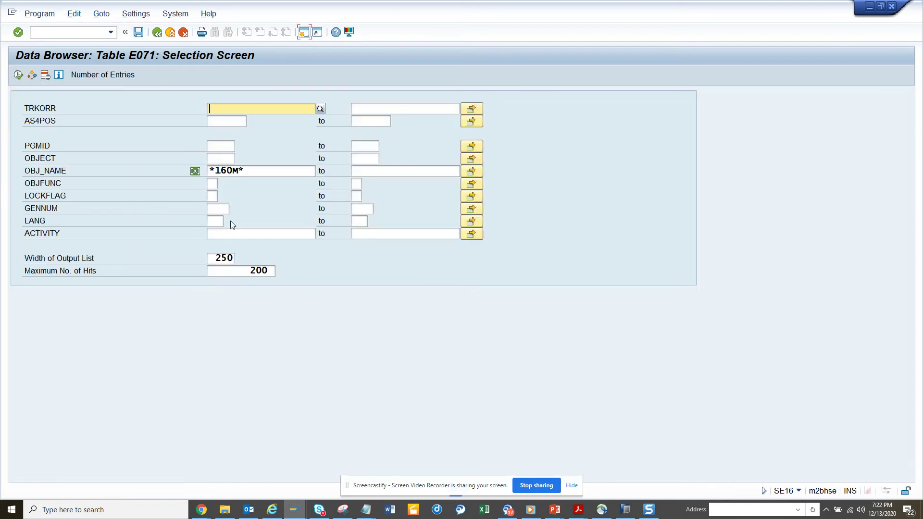
{"action": "left_click", "coordinate": [216, 170]}
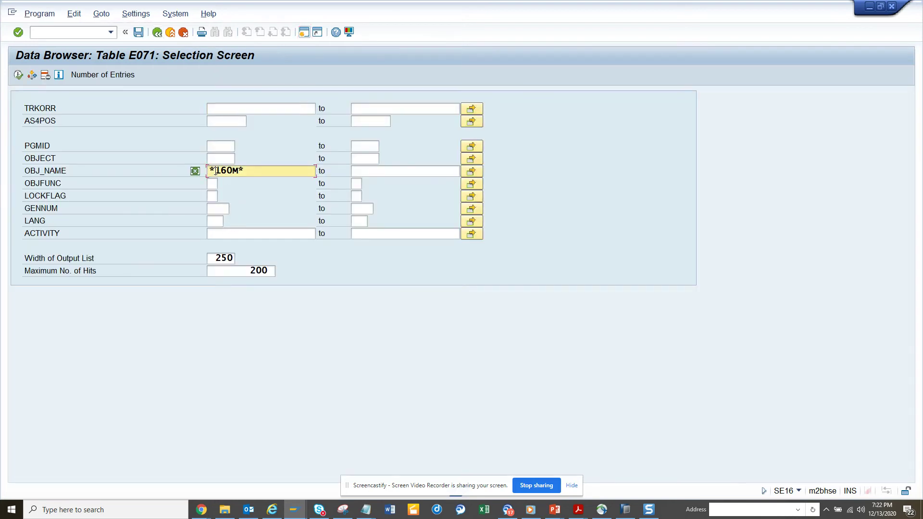
{"action": "left_click", "coordinate": [255, 169]}
{"action": "key", "text": "BackSpace"}
{"action": "key", "text": "F8"}
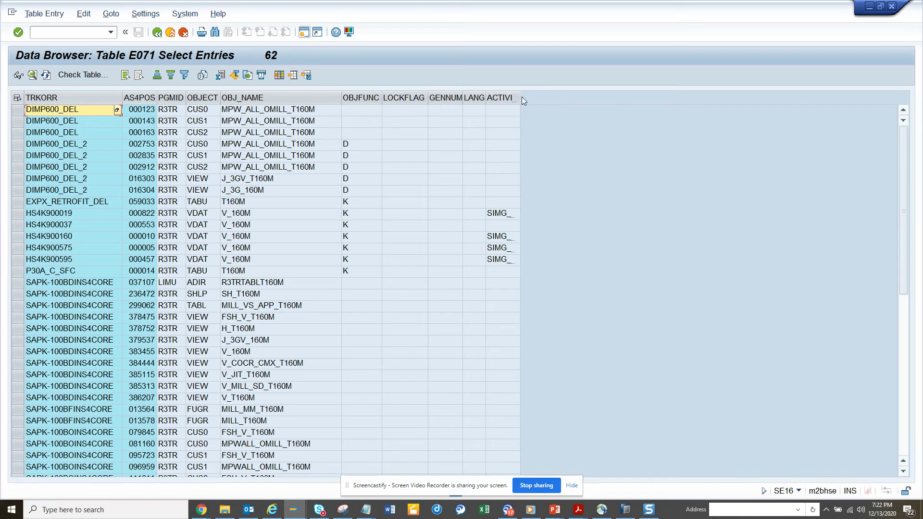
Step: Widen the ACTIVITY column, then rerun with ACTIVITY not equal to blank, leaving 4 V_160M entries
{"action": "left_click_drag", "start_coordinate": [519, 97], "coordinate": [619, 99]}
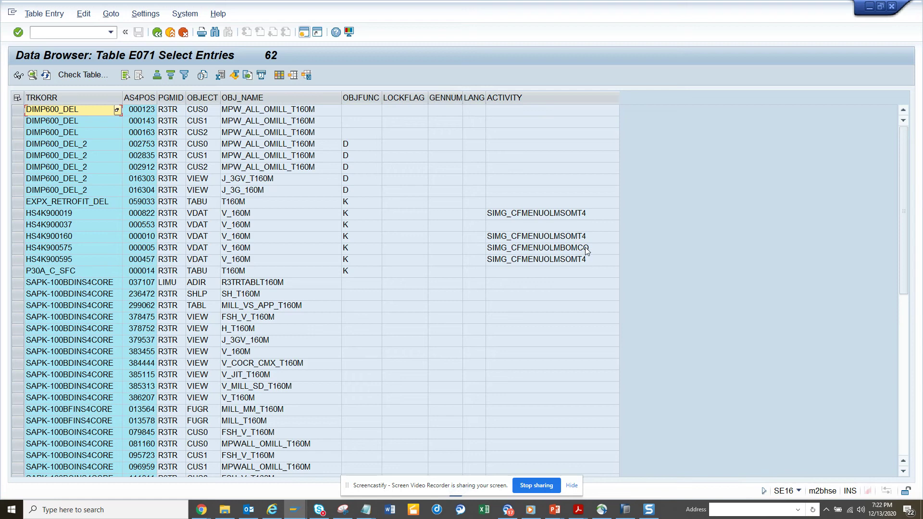
{"action": "left_click", "coordinate": [157, 33]}
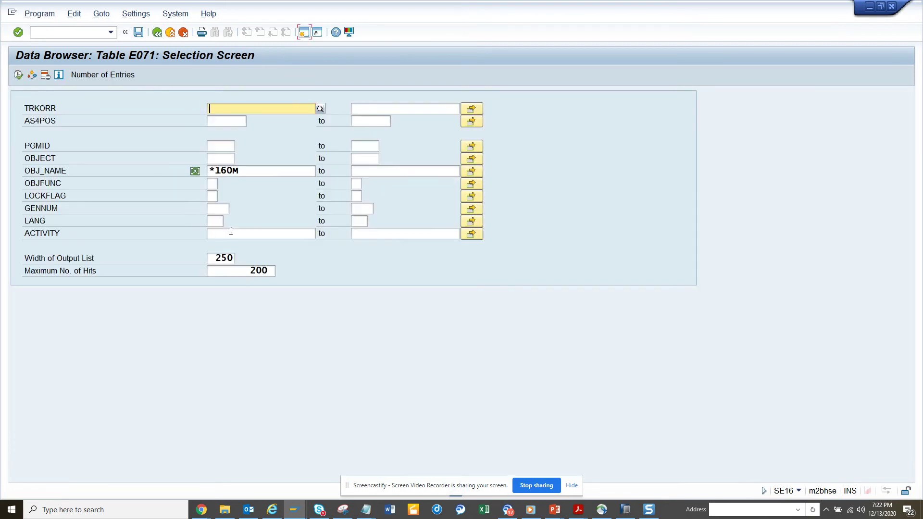
{"action": "double_click", "coordinate": [232, 232]}
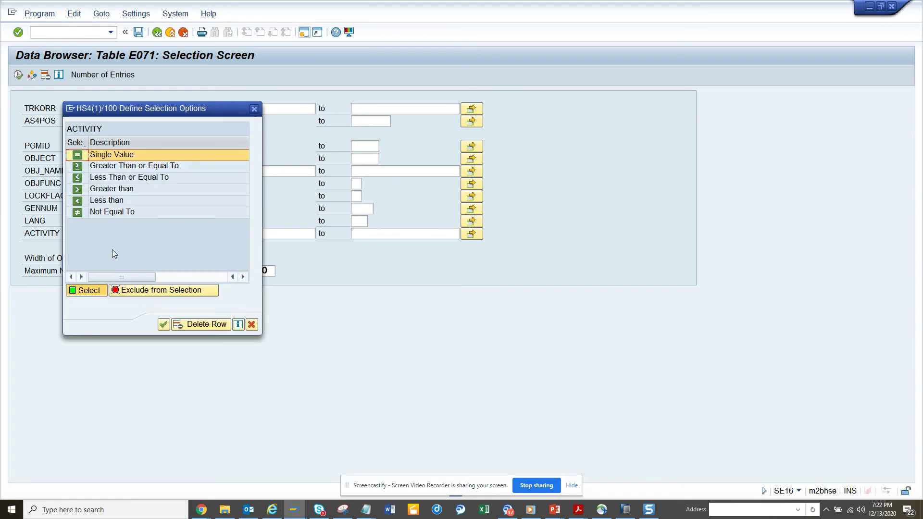
{"action": "double_click", "coordinate": [146, 213]}
{"action": "left_click", "coordinate": [18, 75]}
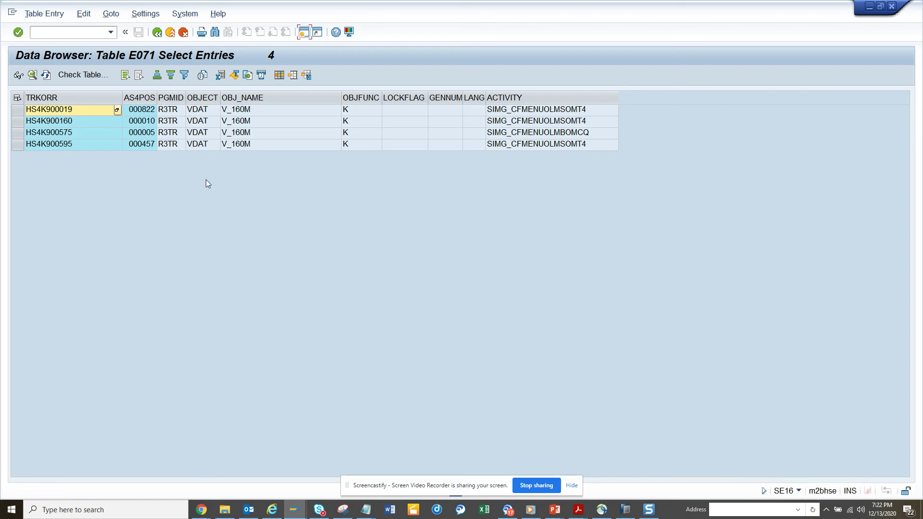
Step: Copy the table name T100C from the Transport Organizer request tree
{"action": "key", "text": "alt+Tab"}
{"action": "key", "text": "alt+Tab"}
{"action": "key", "text": "alt+Tab"}
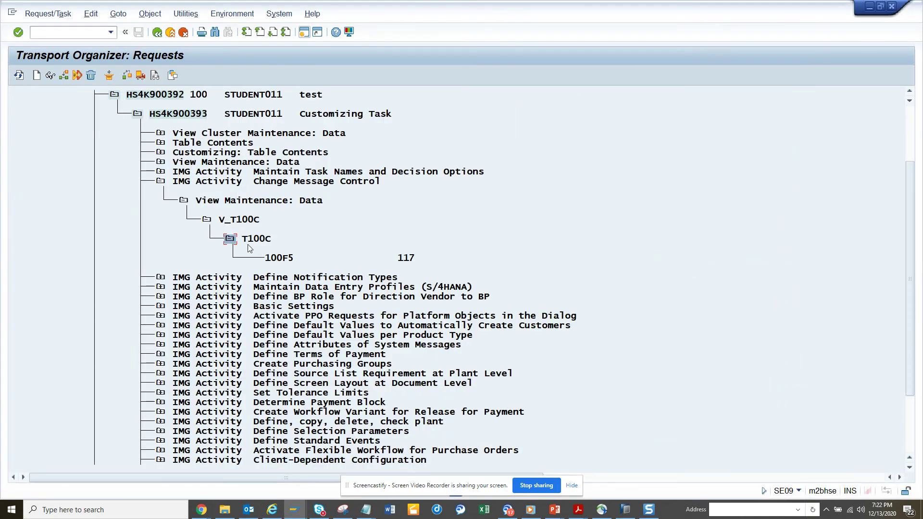
{"action": "left_click", "coordinate": [252, 241]}
{"action": "key", "text": "ctrl+y"}
{"action": "left_click_drag", "start_coordinate": [240, 234], "coordinate": [280, 232]}
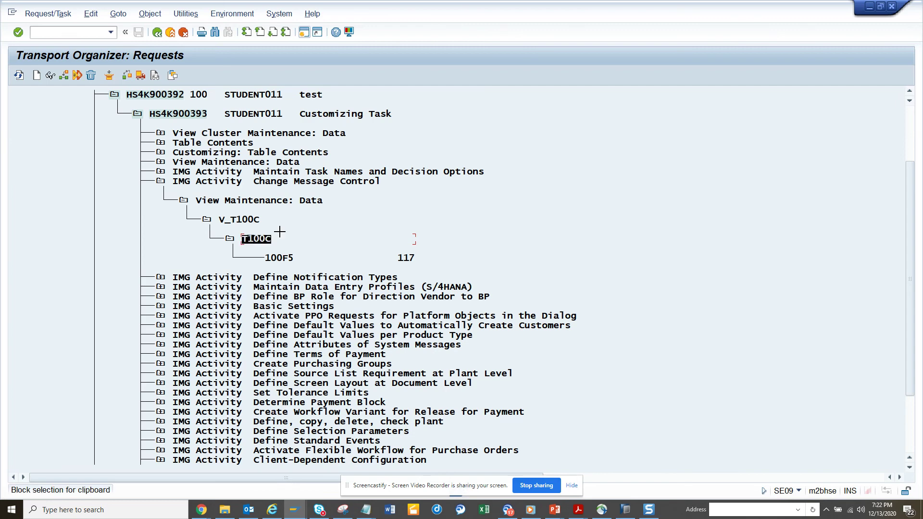
{"action": "key", "text": "ctrl+c"}
Step: Search E071 with T100C pasted as the OBJ_NAME criterion
{"action": "key", "text": "alt+Tab"}
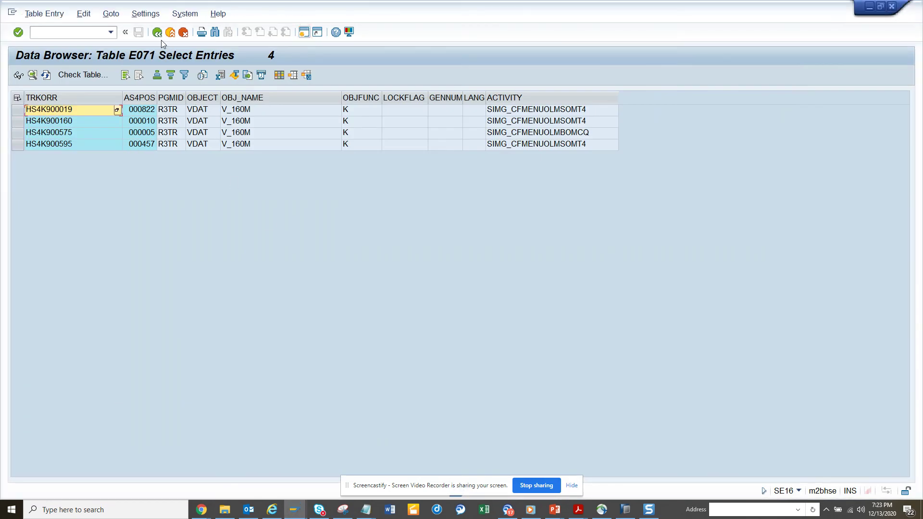
{"action": "left_click", "coordinate": [158, 33]}
{"action": "left_click", "coordinate": [208, 166]}
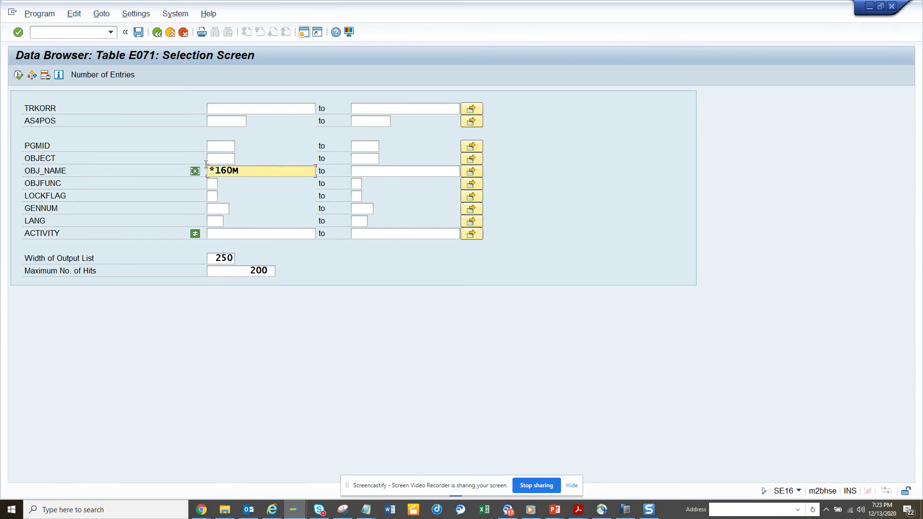
{"action": "key", "text": "ctrl+a"}
{"action": "key", "text": "ctrl+v"}
{"action": "left_click", "coordinate": [19, 75]}
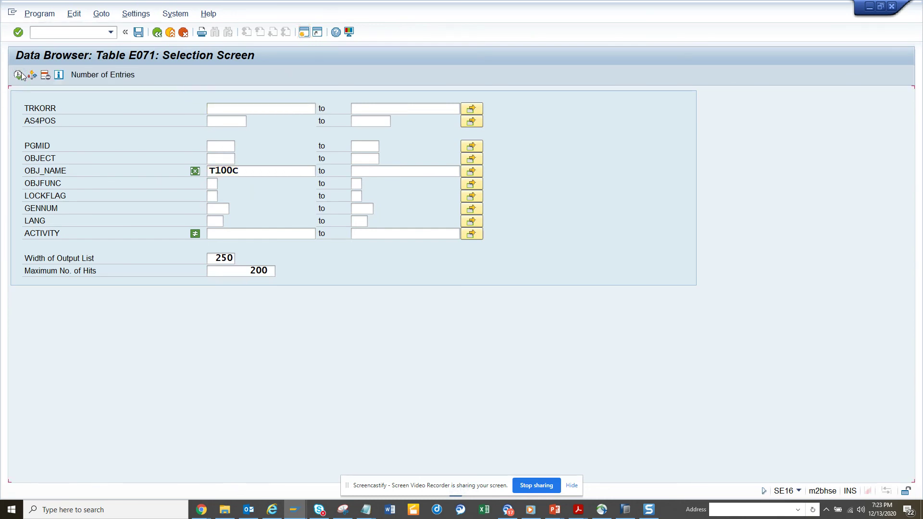
Step: Prefix the pattern with a wildcard and search E071 for *T100C
{"action": "left_click", "coordinate": [212, 172]}
{"action": "type", "text": "*"}
{"action": "key", "text": "F8"}
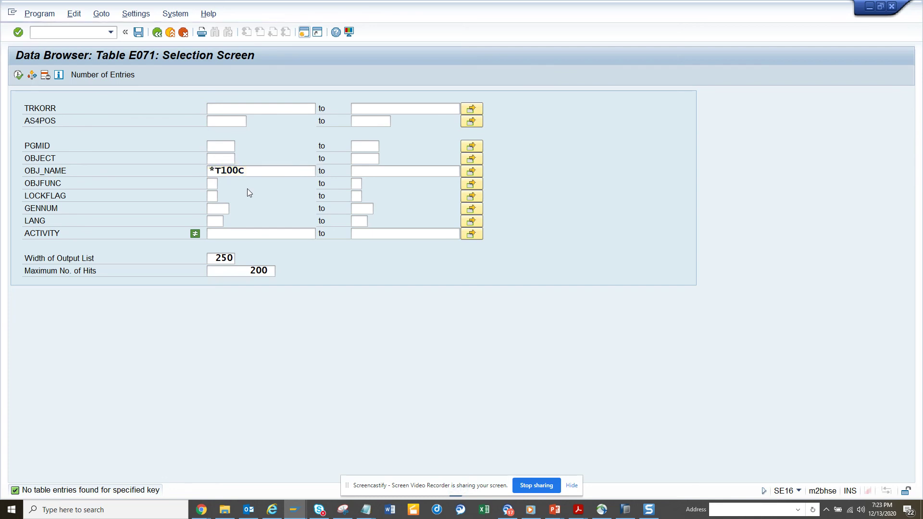